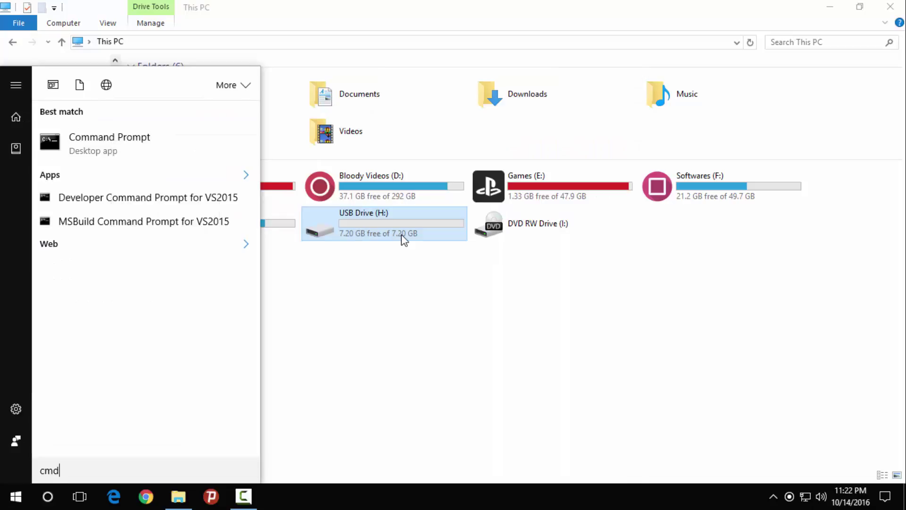
# Maximize the administrator Command Prompt and start the diskpart utility
pyautogui.press('super+Up')
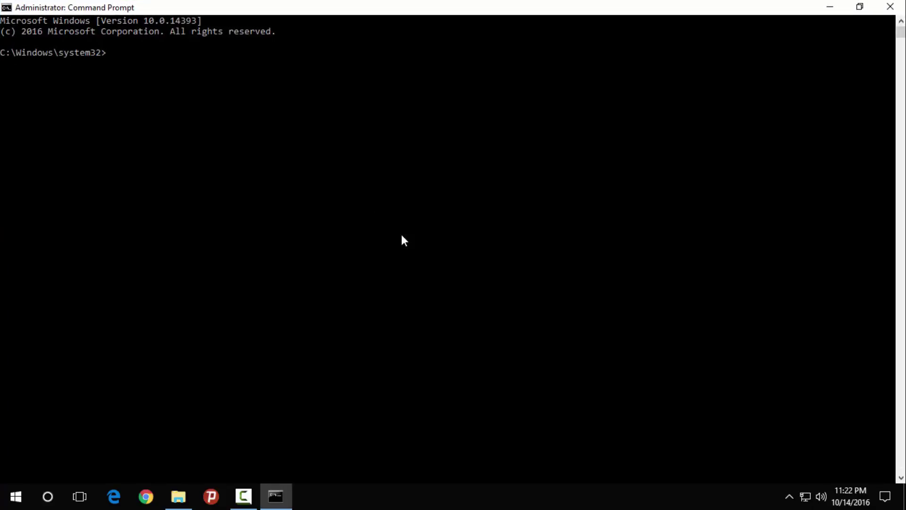
pyautogui.write('cd')
pyautogui.press('BackSpace')
pyautogui.press('BackSpace')
pyautogui.press('BackSpace')
pyautogui.write('dos')
pyautogui.press('BackSpace')
pyautogui.press('BackSpace')
pyautogui.write('iskpart')
pyautogui.press('Return')
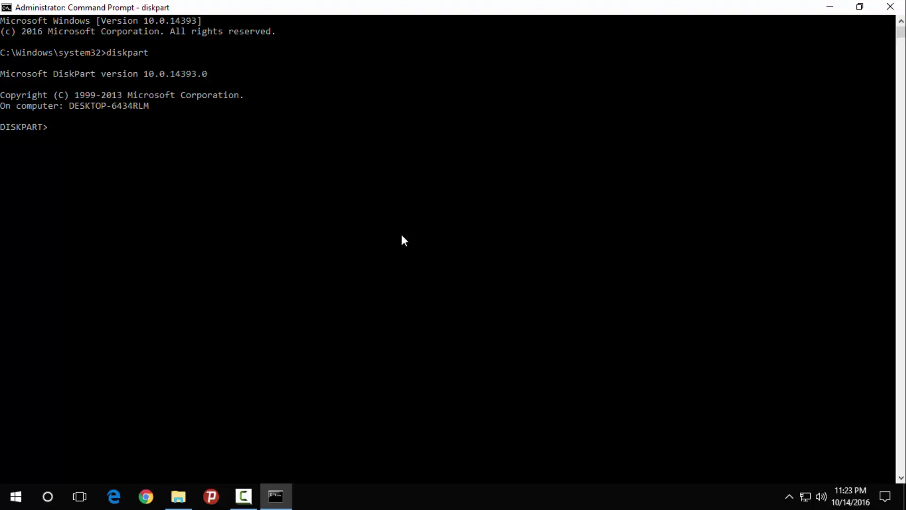
# List all disks attached to the computer in DiskPart
pyautogui.write('list')
pyautogui.write(' disk')
pyautogui.press('Return')
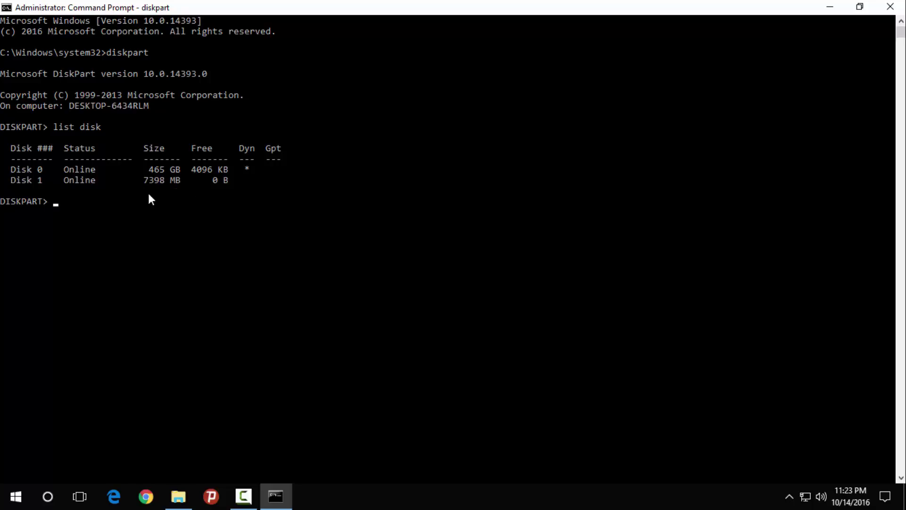
# Select disk 1, the USB drive, in DiskPart
pyautogui.write('slec')
pyautogui.press('BackSpace')
pyautogui.press('BackSpace')
pyautogui.press('BackSpace')
pyautogui.write('elect disk 1')
pyautogui.press('Return')
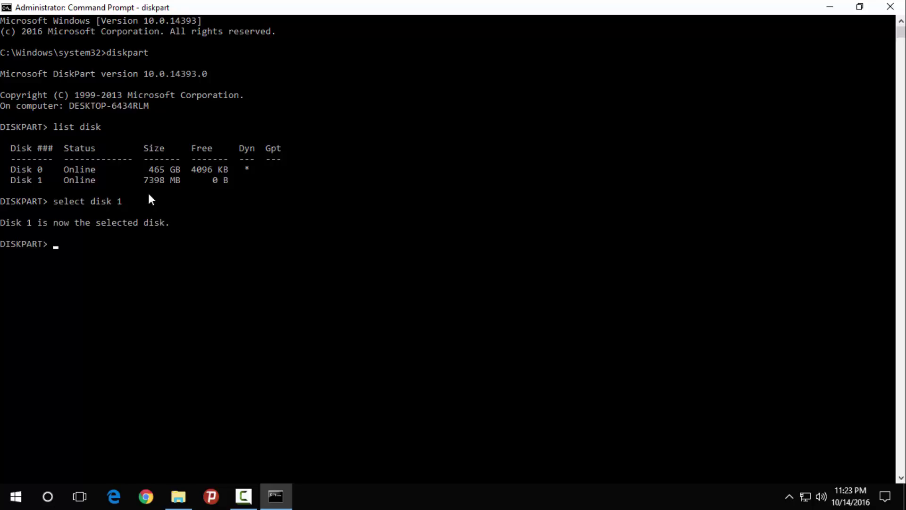
# Clean the selected USB disk and create a primary partition on it
pyautogui.write('clean')
pyautogui.press('Return')
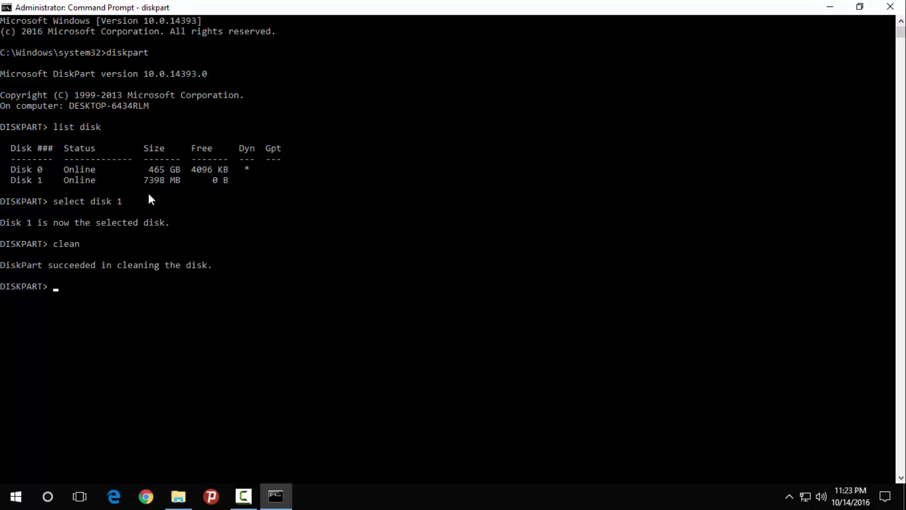
pyautogui.write('create partition primar')
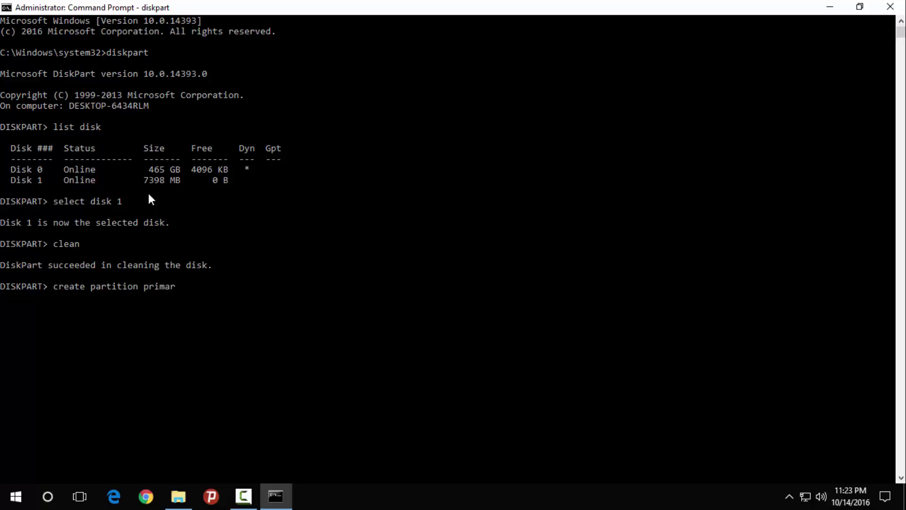
pyautogui.write('y')
pyautogui.press('Return')
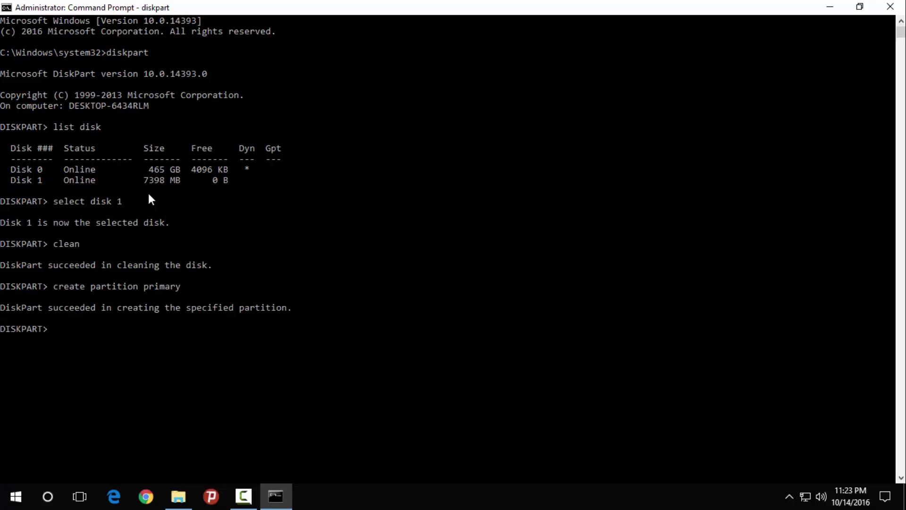
# Select partition 1 and quick-format it with the FAT32 file system
pyautogui.write('select partition 1')
pyautogui.press('Return')
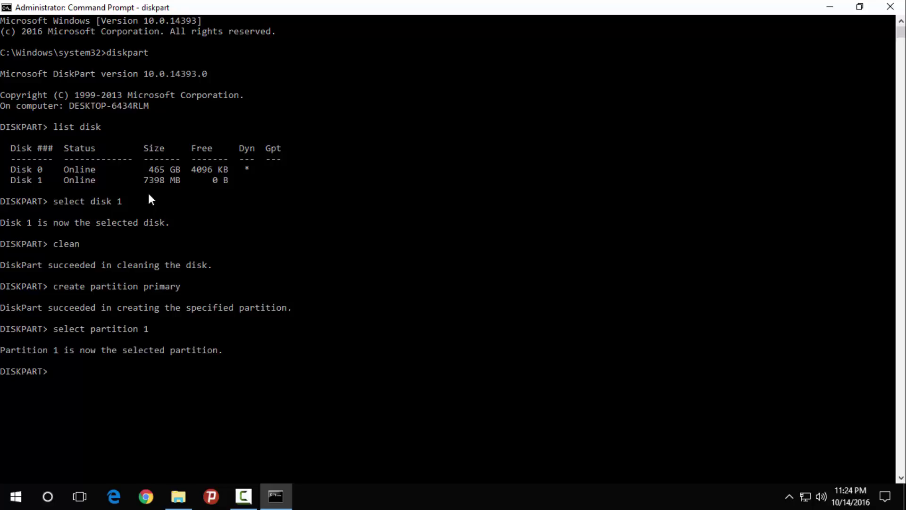
pyautogui.write('format fs=fat32 qui')
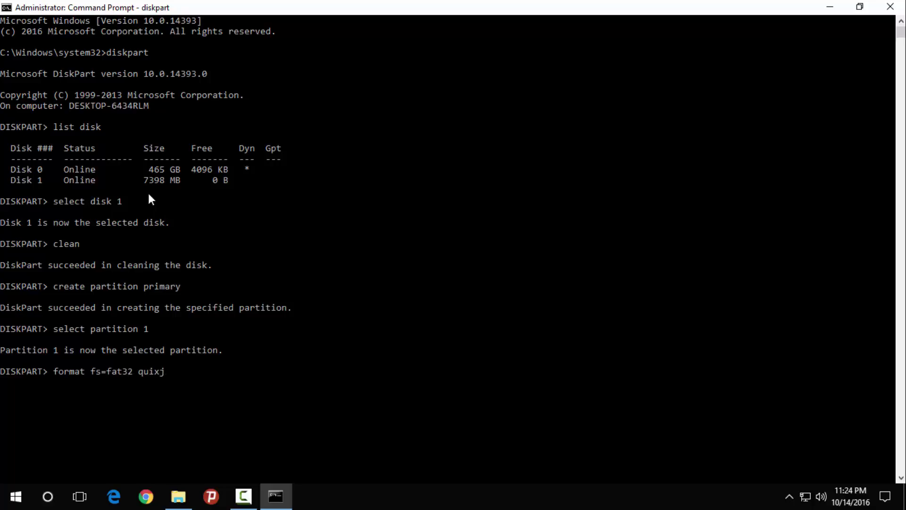
pyautogui.write('ck')
pyautogui.press('Return')
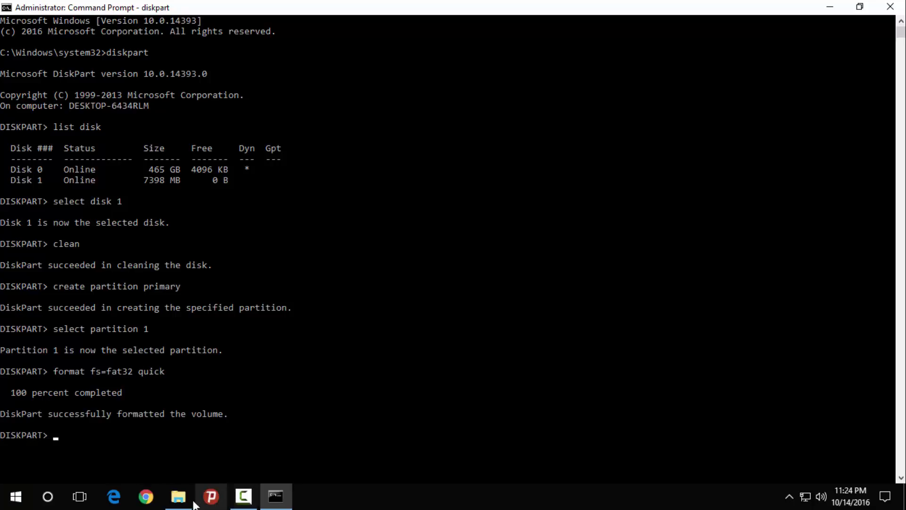
# Switch to File Explorer and mount the w7.iso image stored on the Softwares (F:) drive
pyautogui.click(177, 501)
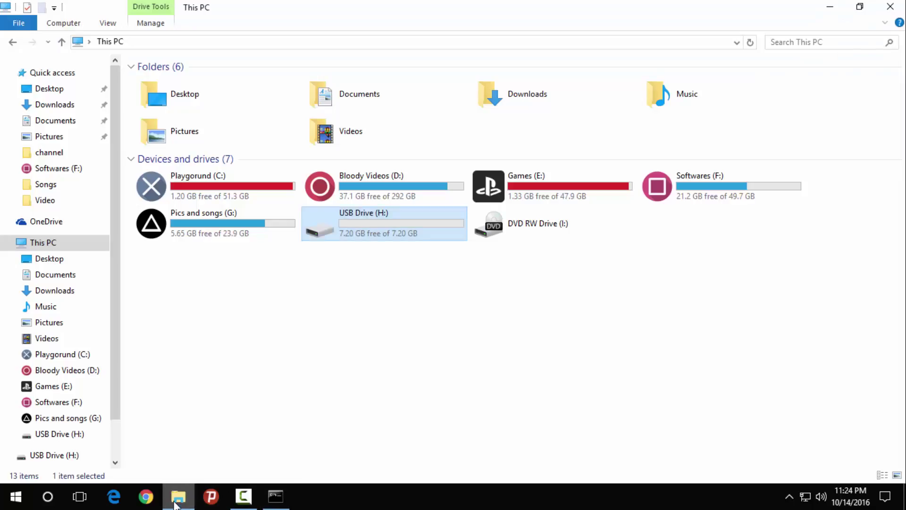
pyautogui.doubleClick(681, 175)
pyautogui.scroll(-15, 460, 232)
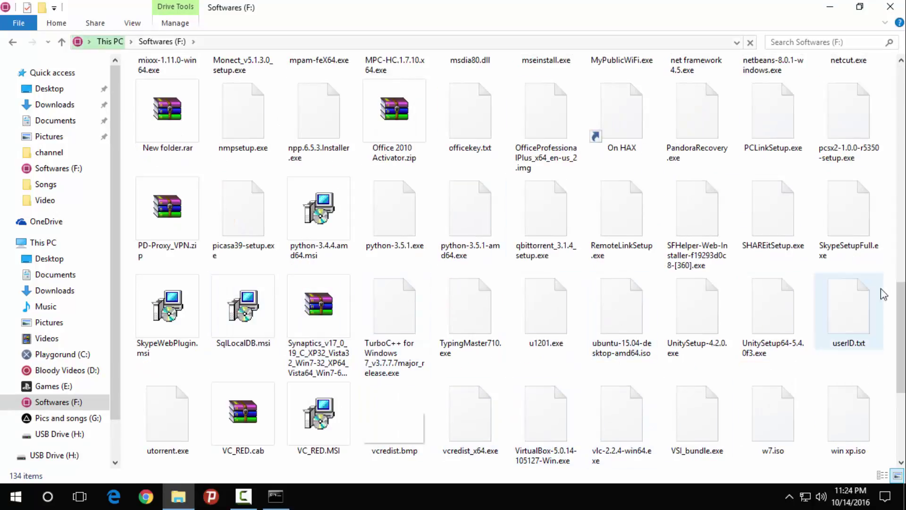
pyautogui.scroll(-4, 806, 288)
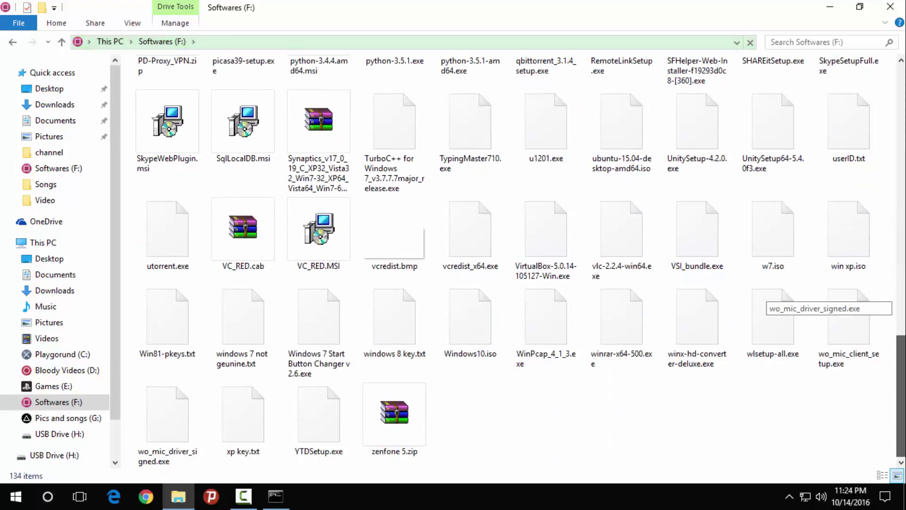
pyautogui.click(787, 267)
pyautogui.doubleClick(787, 267)
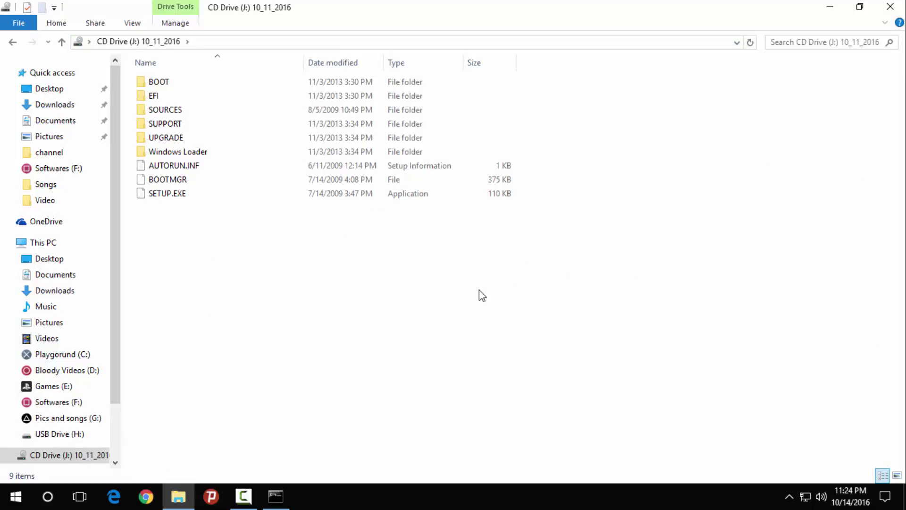
pyautogui.moveTo(353, 340); pyautogui.dragTo(281, 94)
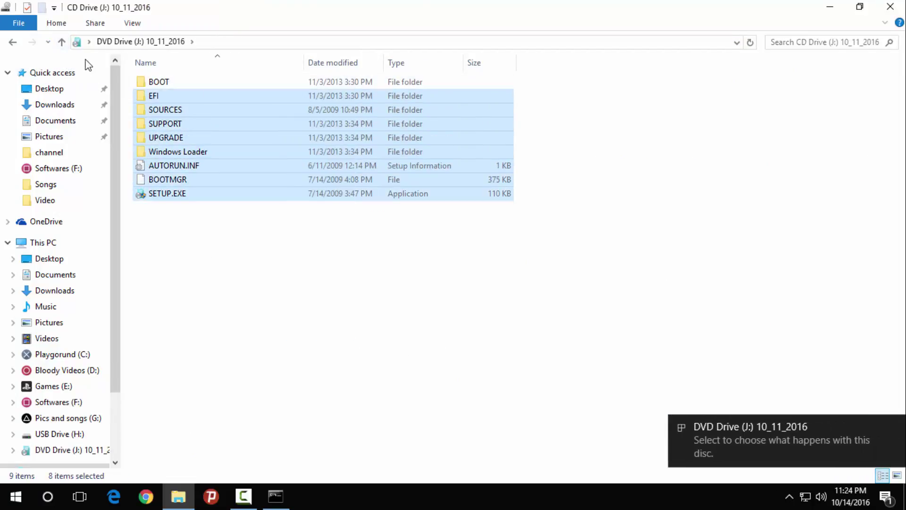
pyautogui.click(9, 43)
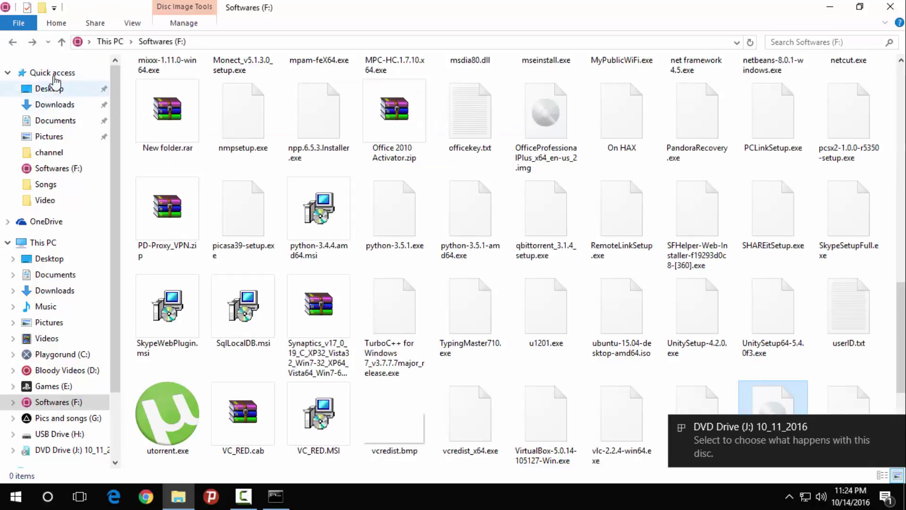
pyautogui.click(108, 42)
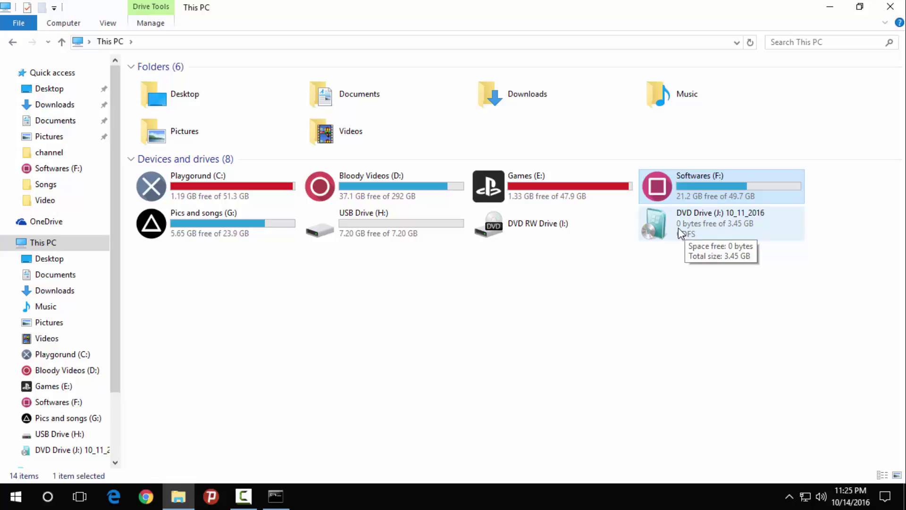
pyautogui.click(718, 230)
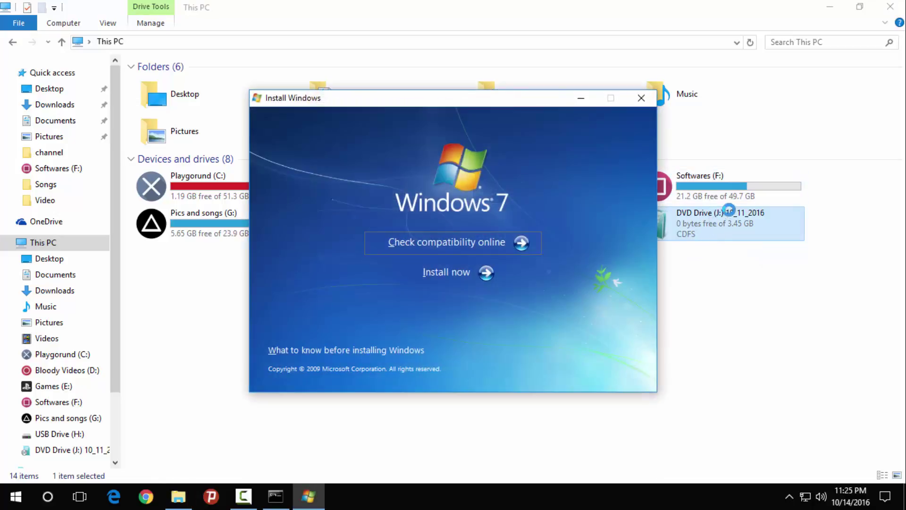
pyautogui.rightClick(697, 220)
pyautogui.click(641, 98)
# Copy all files and folders from DVD Drive (J:) 10_11_2016 to the empty USB Drive (H:)
pyautogui.rightClick(695, 228)
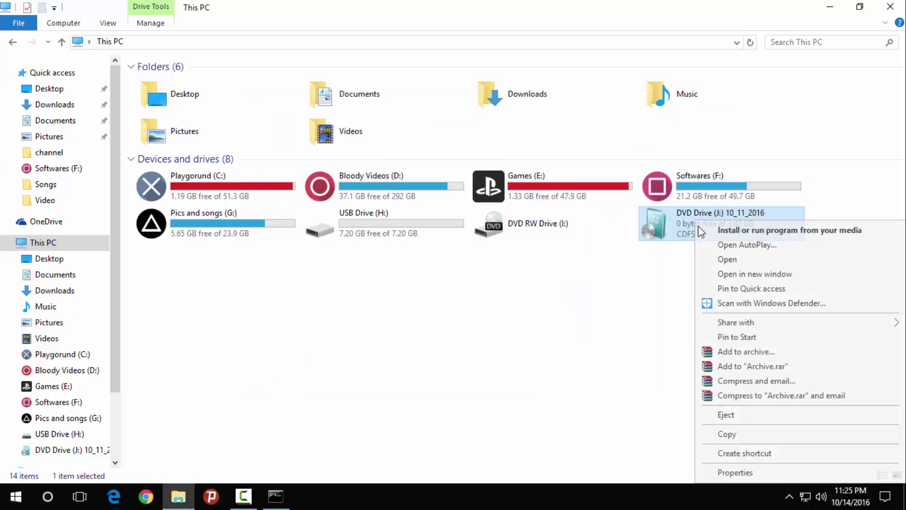
pyautogui.click(728, 260)
pyautogui.moveTo(261, 303); pyautogui.dragTo(176, 45)
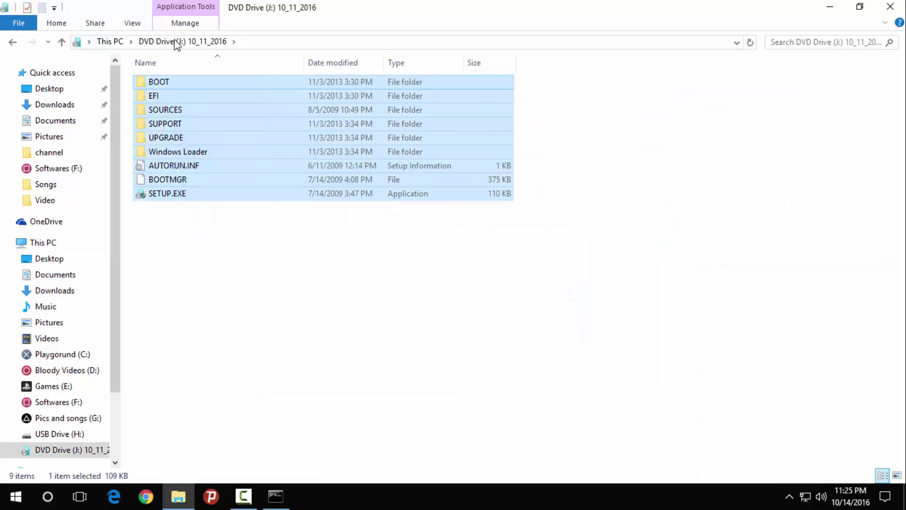
pyautogui.rightClick(258, 111)
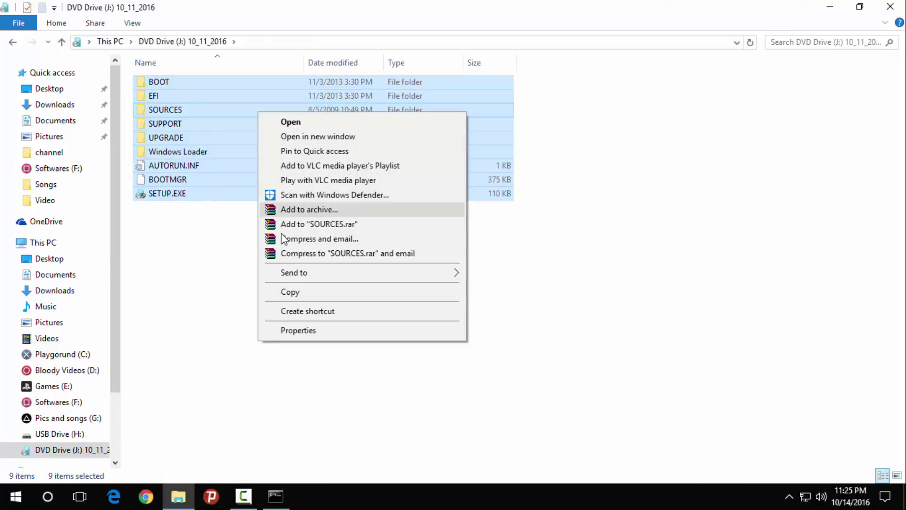
pyautogui.click(288, 291)
pyautogui.click(70, 435)
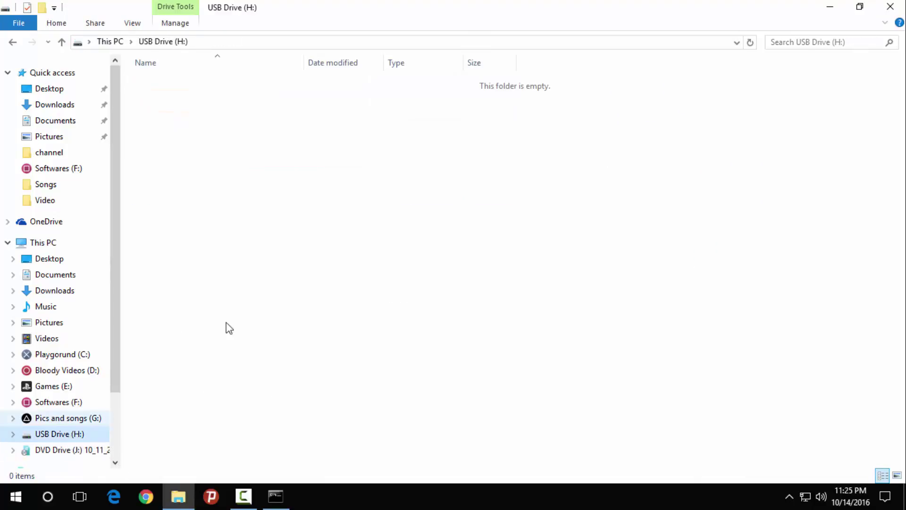
pyautogui.rightClick(255, 156)
pyautogui.click(298, 267)
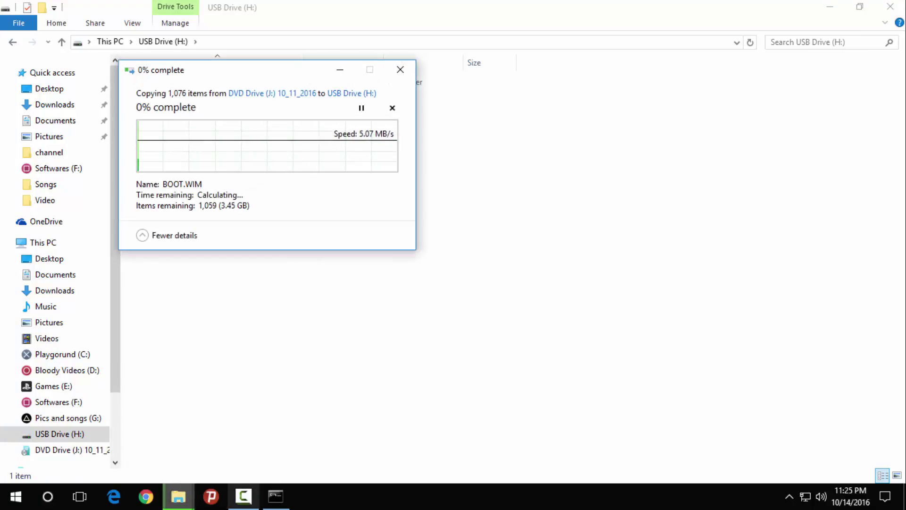
pyautogui.click(244, 496)
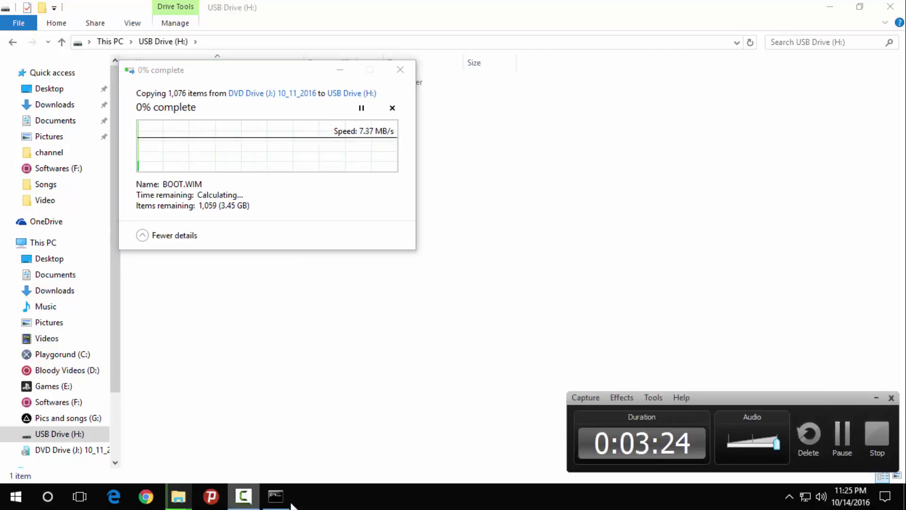
pyautogui.click(845, 445)
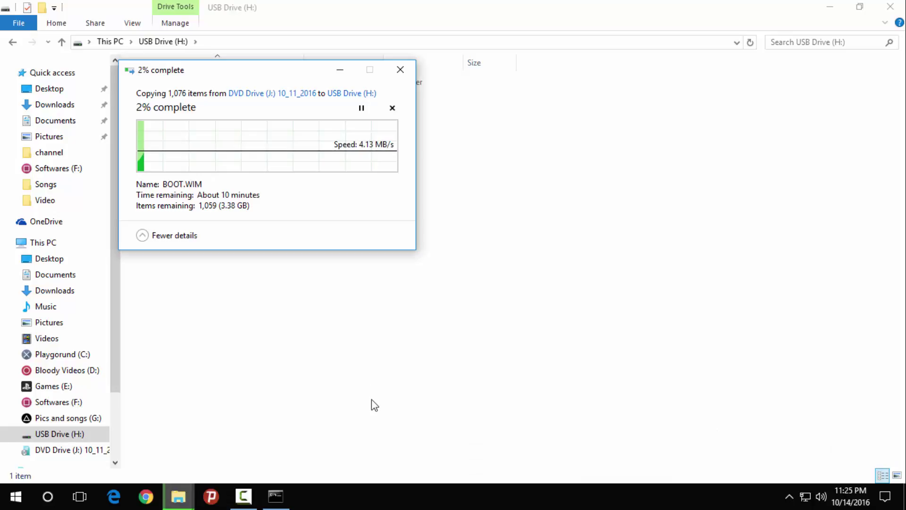
pyautogui.click(243, 496)
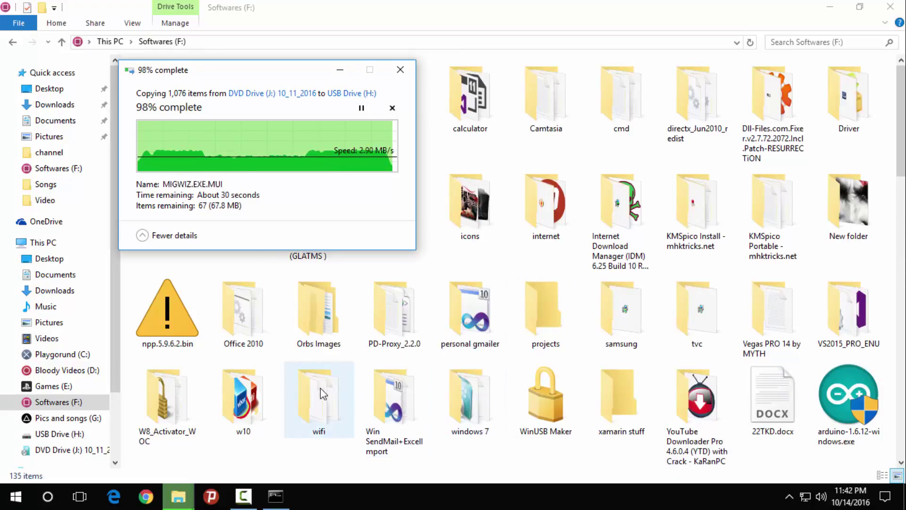
pyautogui.moveTo(259, 501)
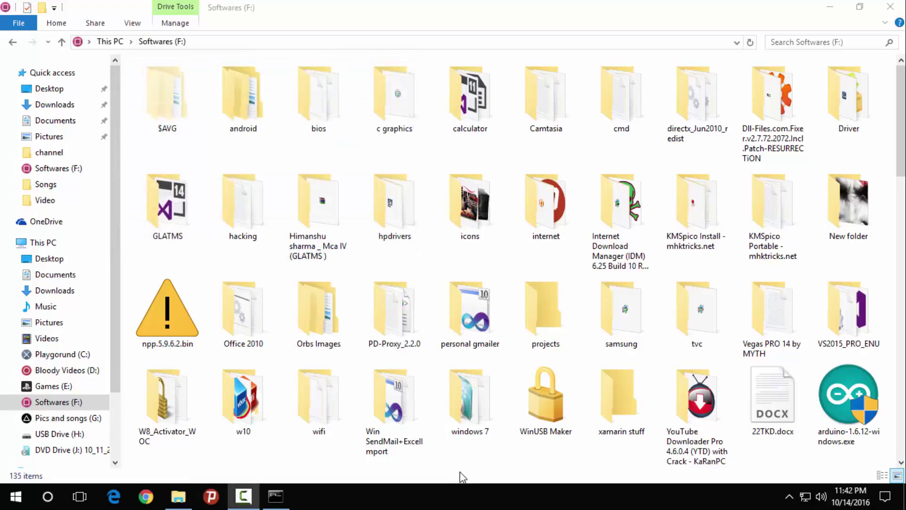
# Go to This PC to check the used space on USB Drive (H:)
pyautogui.click(60, 242)
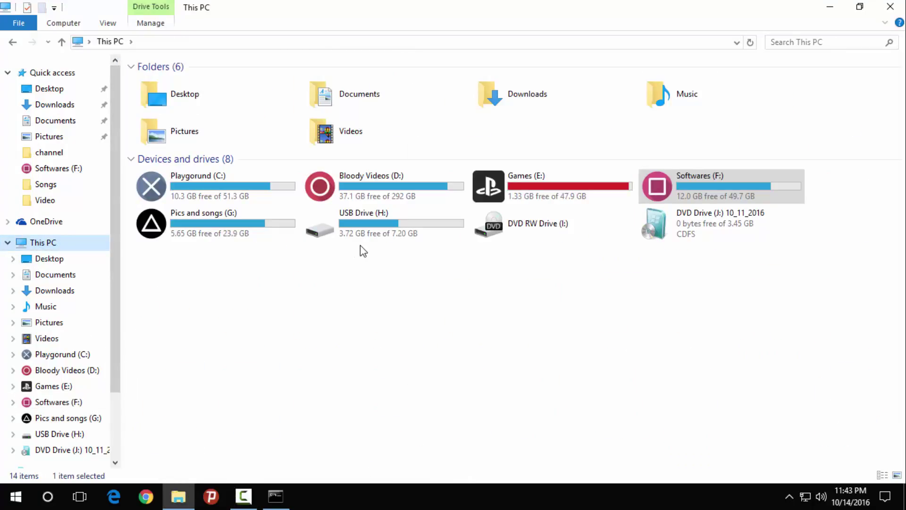